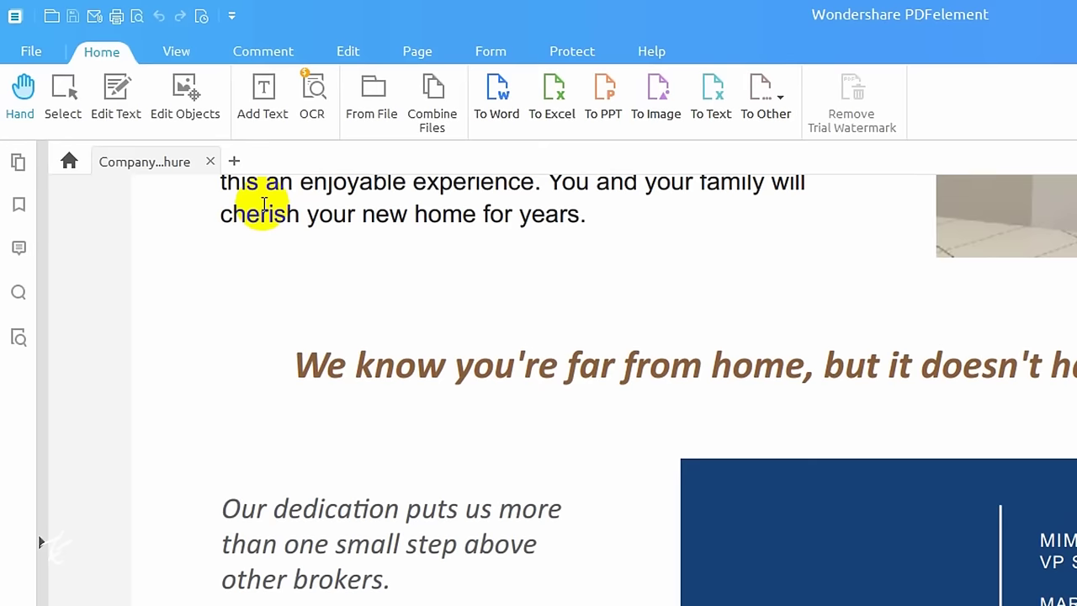
# Step: Scroll back to the top of page 1 and turn on Edit Objects mode
pyautogui.scroll(3, 299, 284)
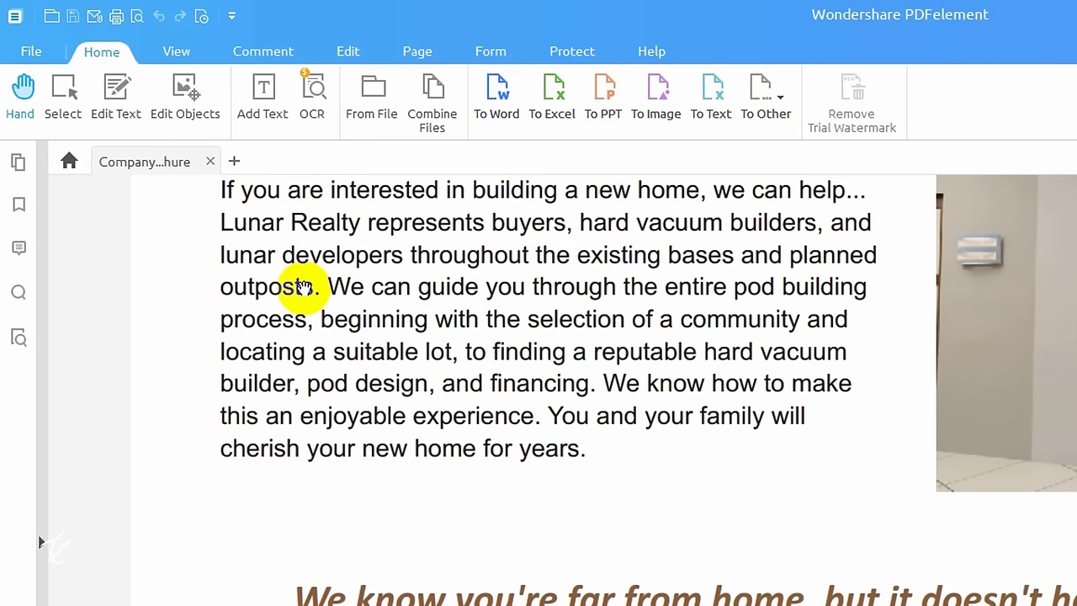
pyautogui.scroll(10, 40, 542)
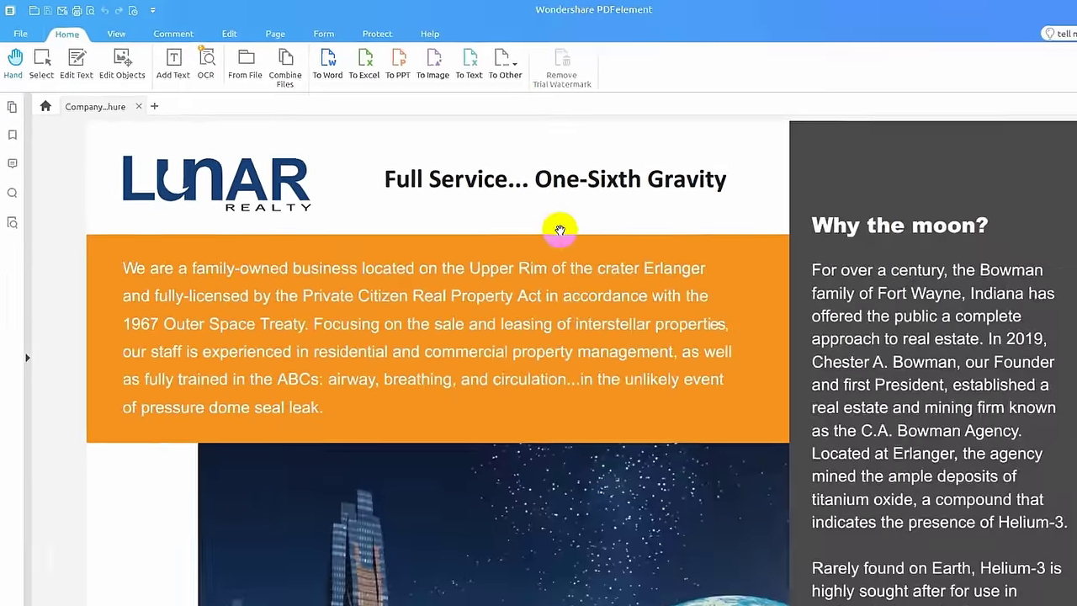
pyautogui.click(376, 270)
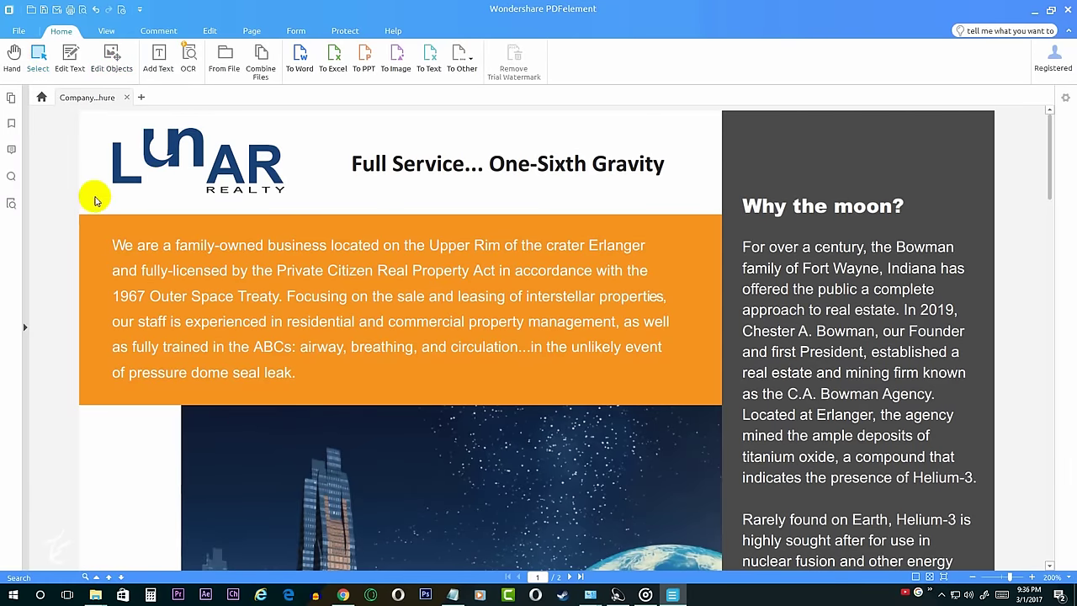
# Step: Shrink the moon-city picture and move it further to the right
pyautogui.scroll(-3, 92, 199)
pyautogui.click(728, 195)
pyautogui.moveTo(719, 191); pyautogui.dragTo(664, 239)
pyautogui.moveTo(611, 284); pyautogui.dragTo(678, 243)
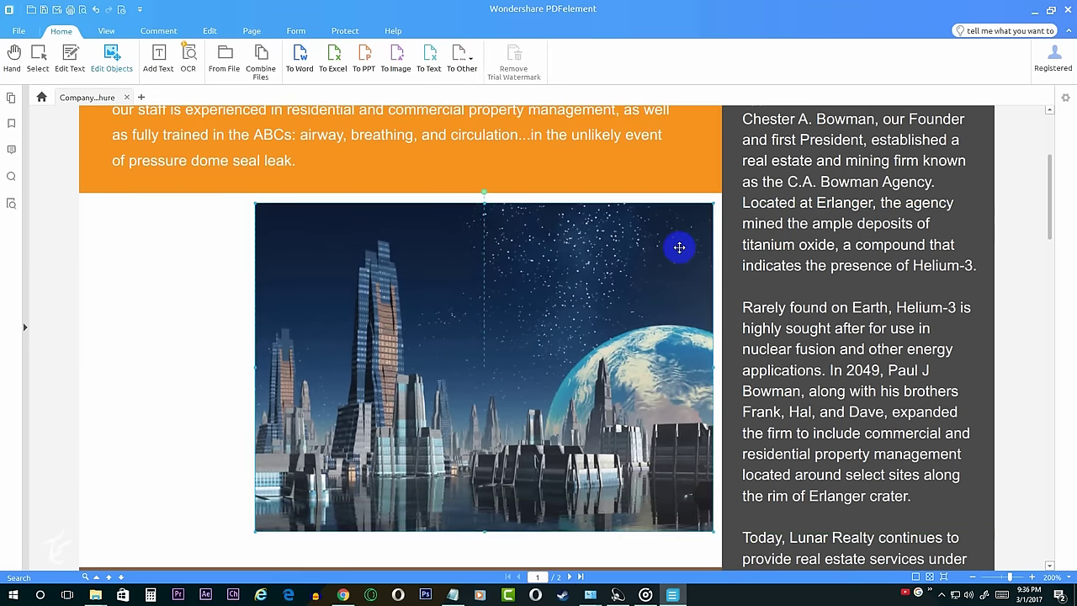
# Step: Replace 'Commercial and Residential' in the heading with 'The'
pyautogui.scroll(-4, 890, 261)
pyautogui.click(71, 67)
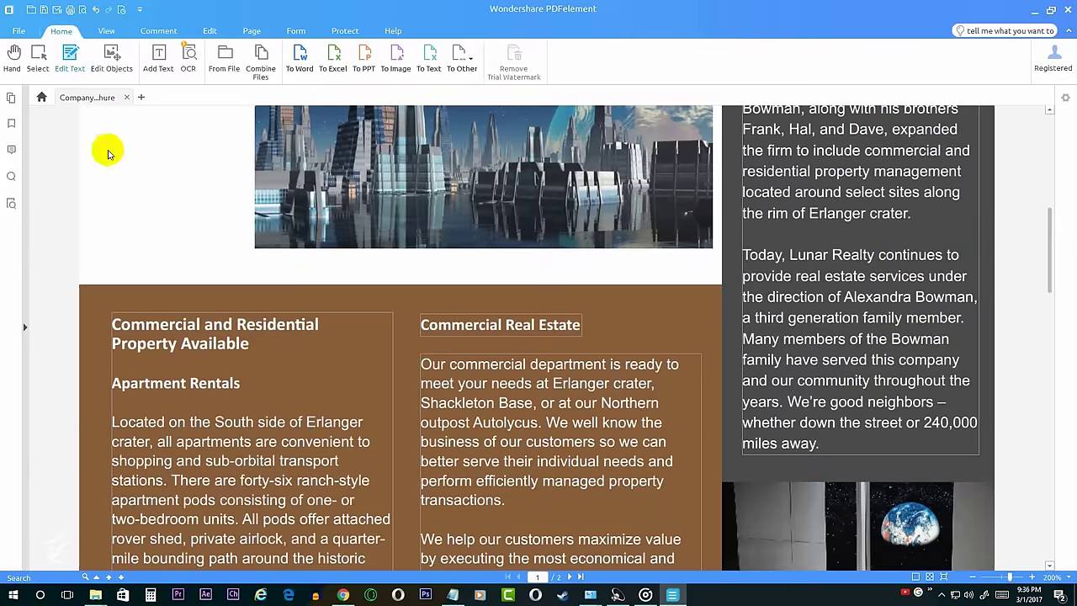
pyautogui.moveTo(117, 323); pyautogui.dragTo(320, 325)
pyautogui.write('This is T')
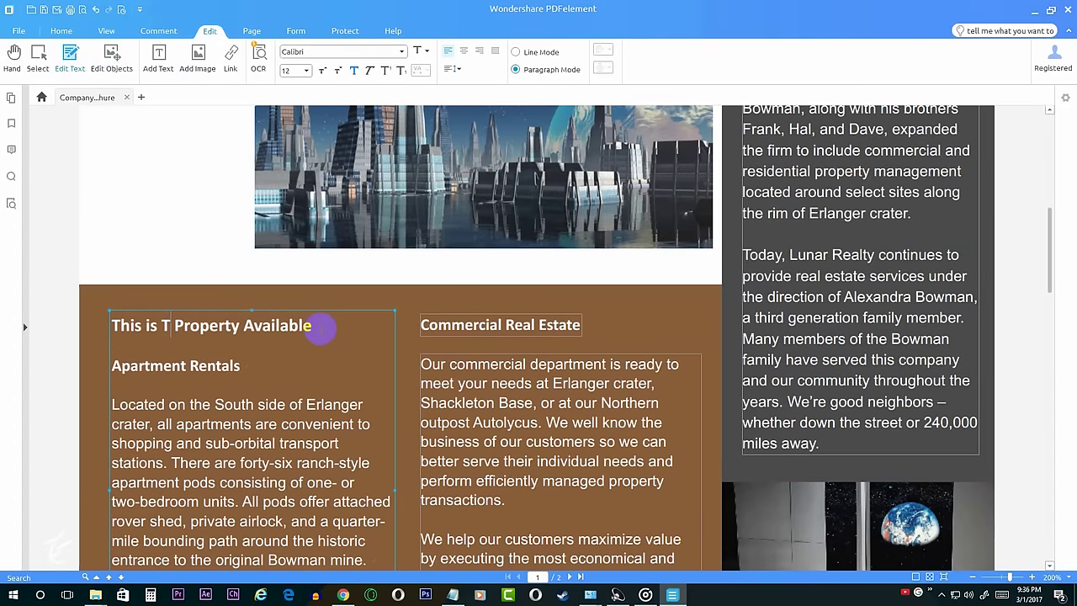
pyautogui.write('he Test')
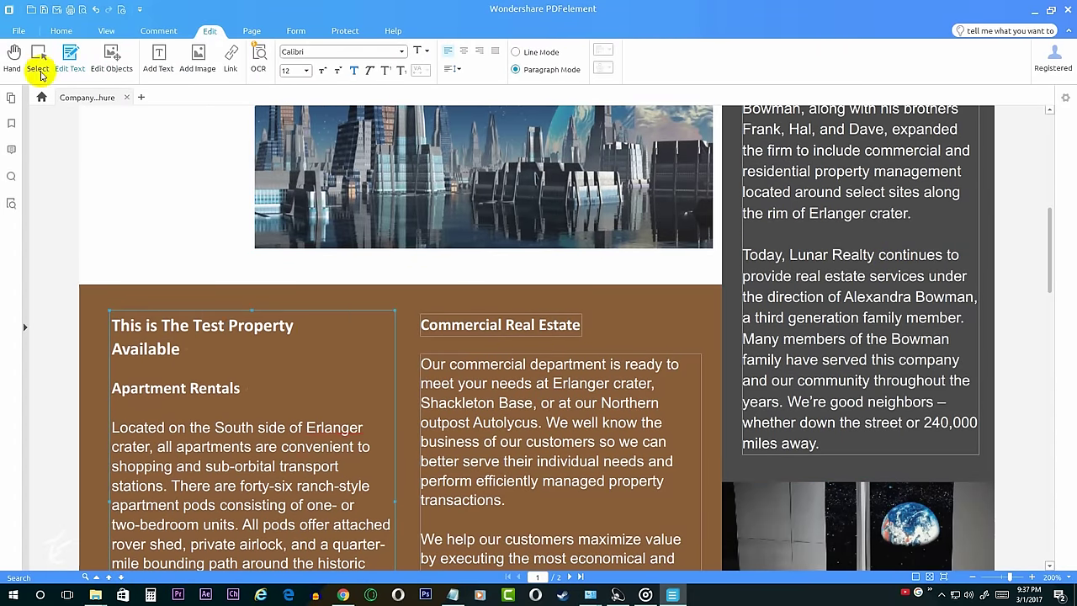
pyautogui.click(39, 71)
# Step: Delete the chairs-and-Earth photo and put a resized crying emoji picture in its place
pyautogui.scroll(-3, 235, 267)
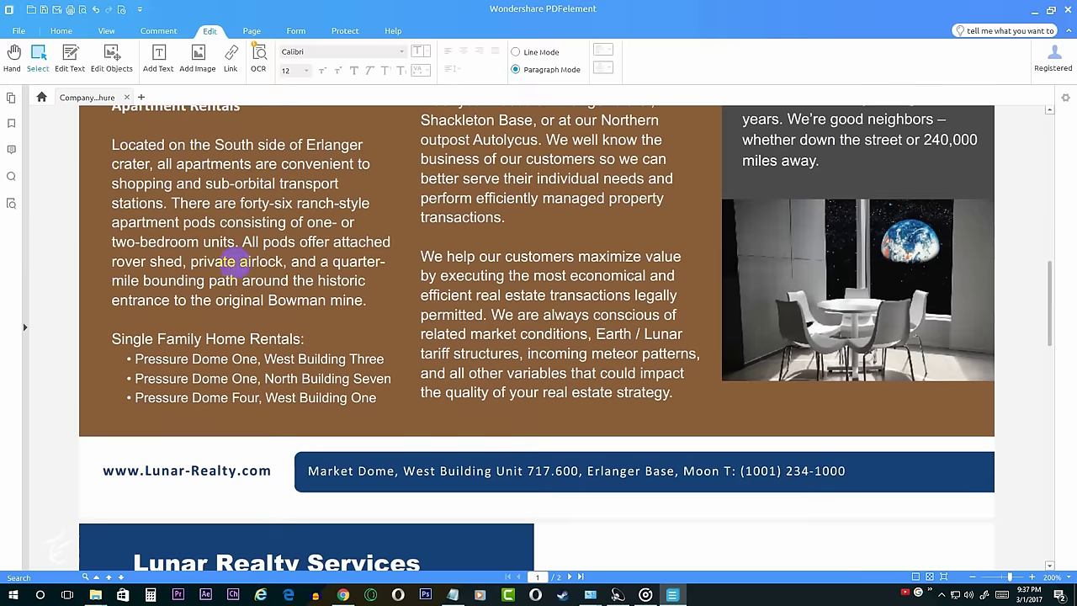
pyautogui.click(118, 63)
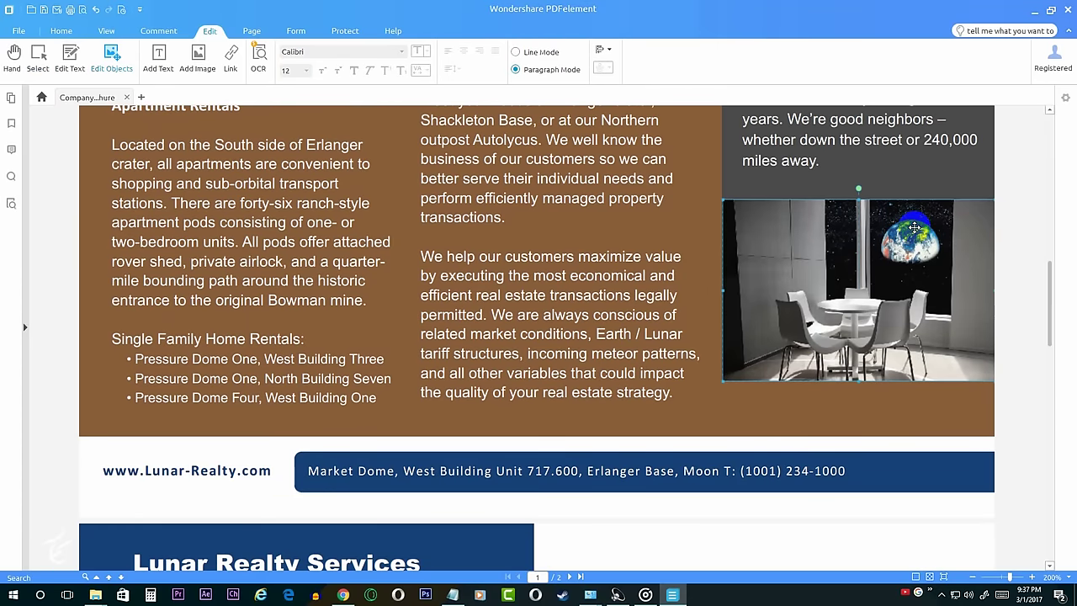
pyautogui.press('Delete')
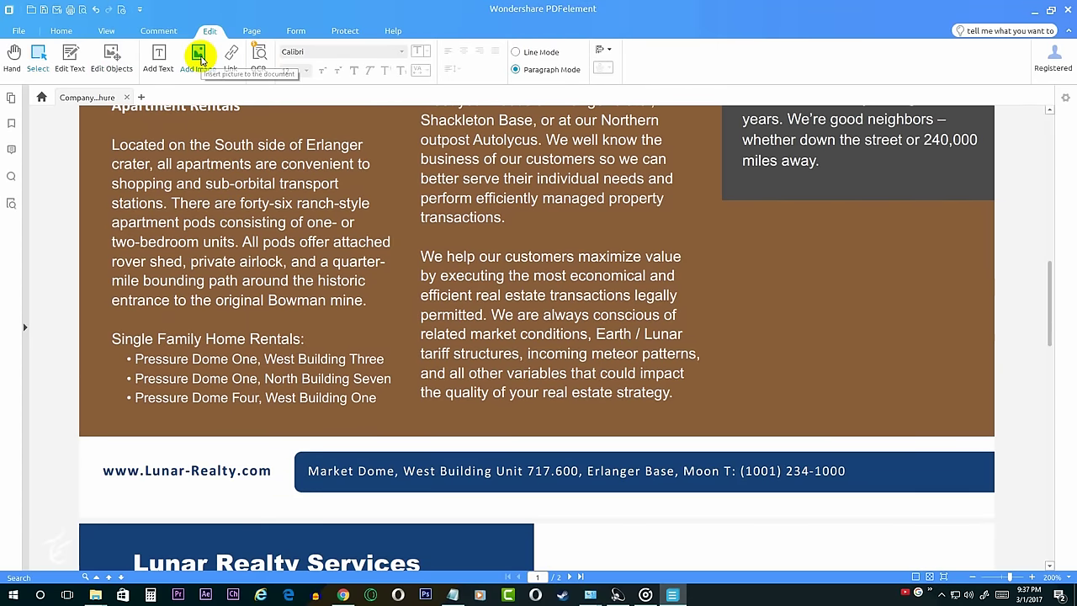
pyautogui.click(199, 57)
pyautogui.doubleClick(385, 118)
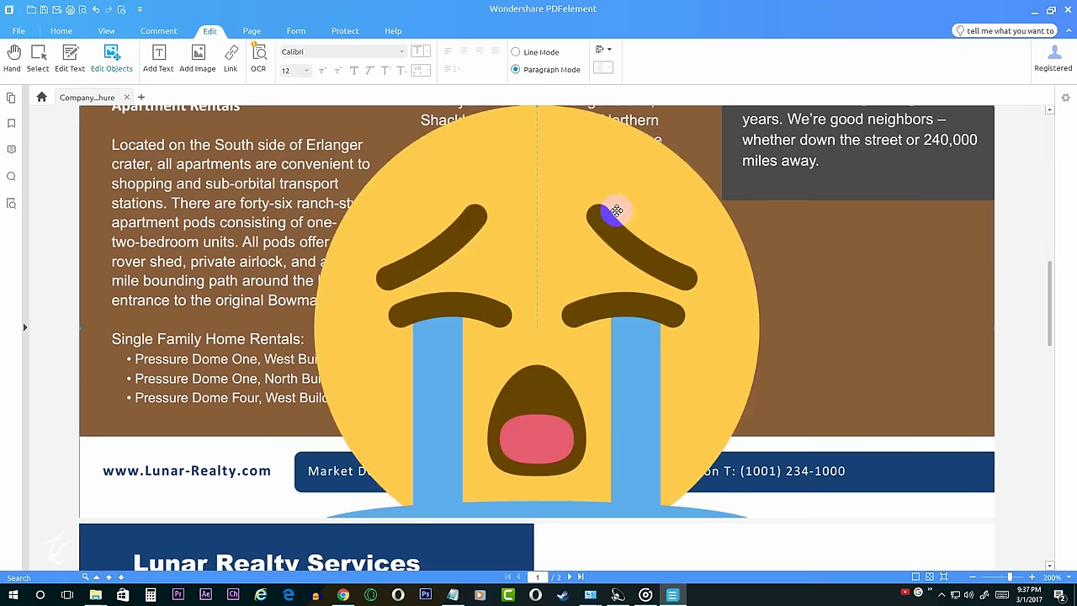
pyautogui.moveTo(650, 318); pyautogui.dragTo(760, 320)
pyautogui.scroll(10, 331, 296)
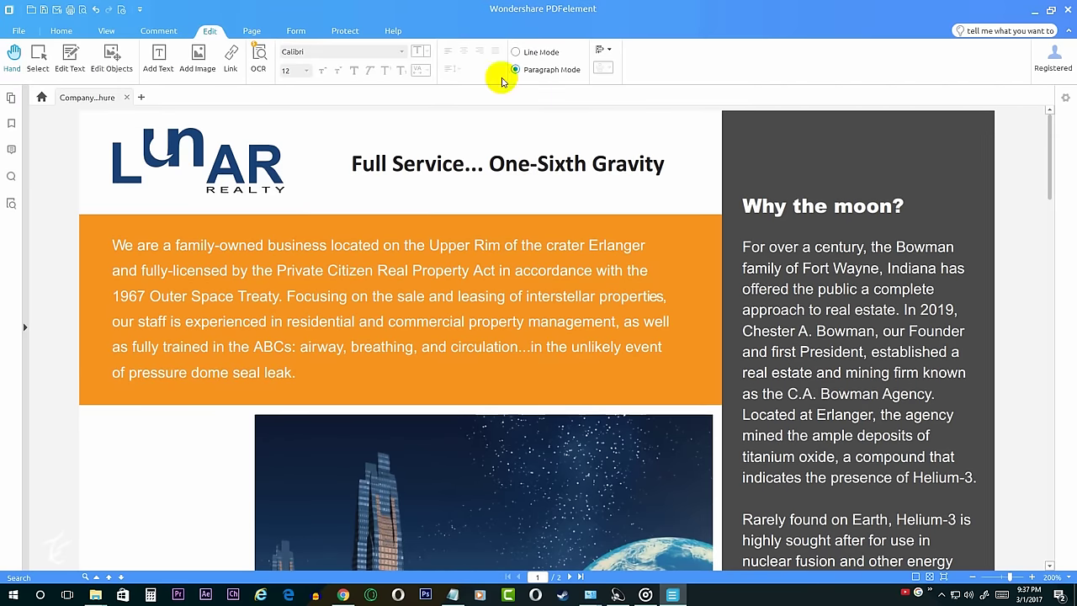
# Step: Set the whole orange intro paragraph to the Plump font and pick its size
pyautogui.click(70, 59)
pyautogui.click(109, 246)
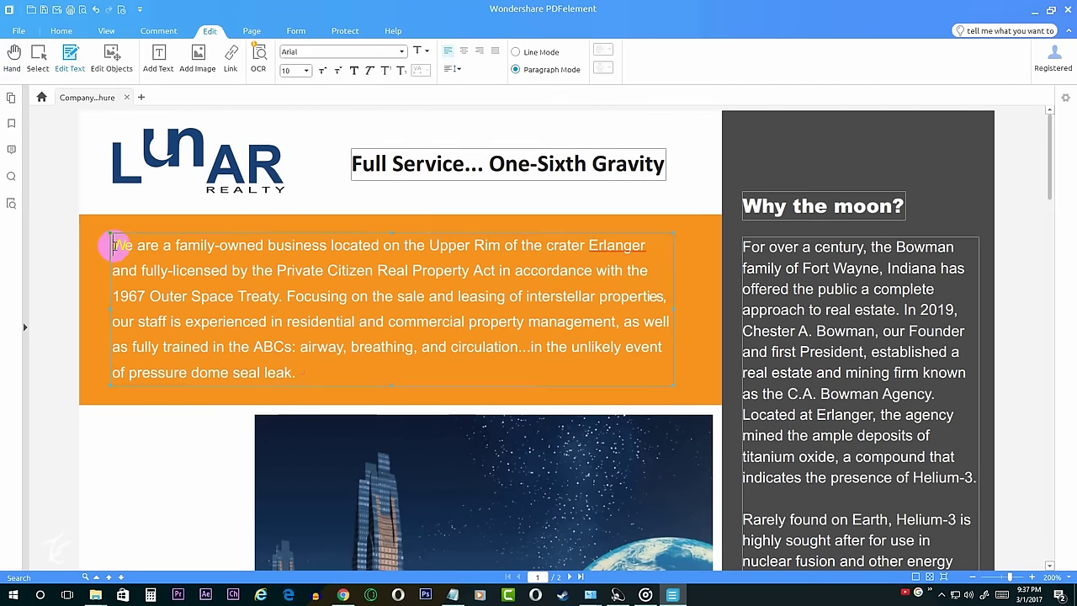
pyautogui.hotkey('ctrl', 'a')
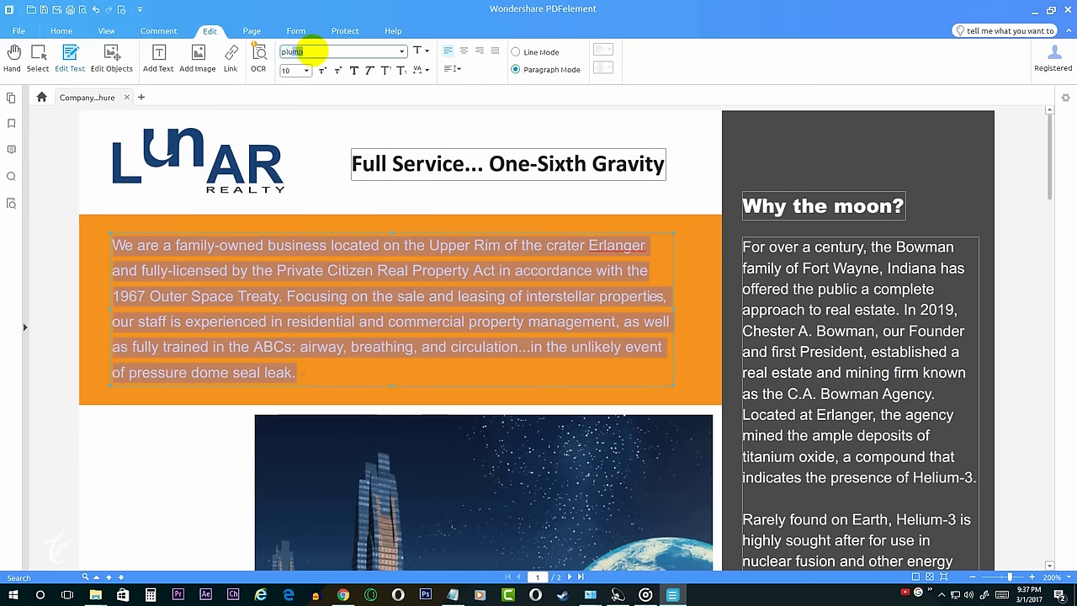
pyautogui.press('Return')
pyautogui.click(301, 69)
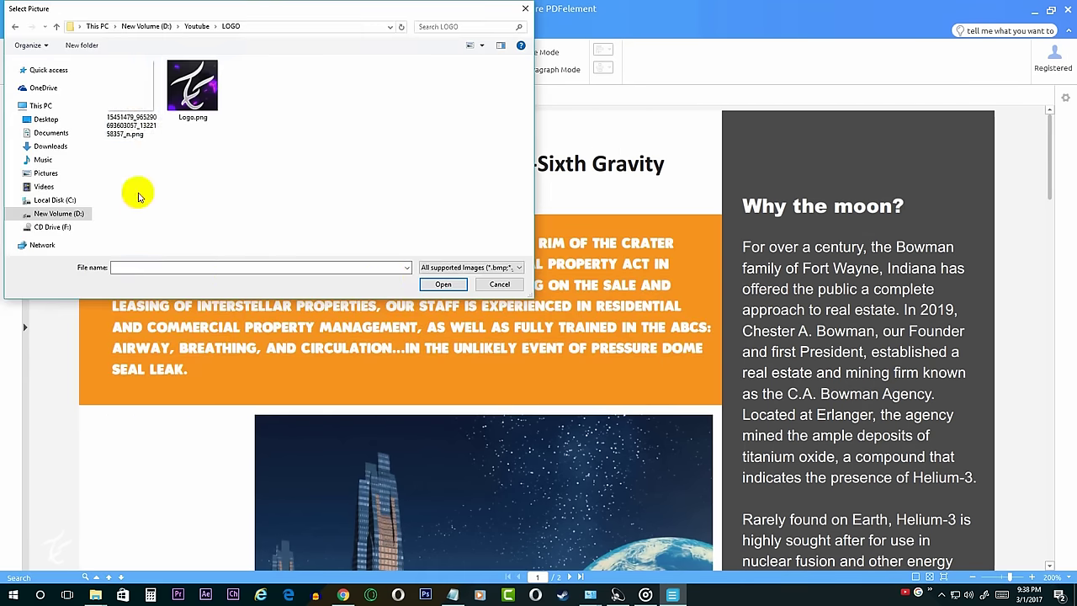
# Step: Insert Logo.png, shrink it to a thumbnail and place it at the page's top-left corner
pyautogui.click(130, 88)
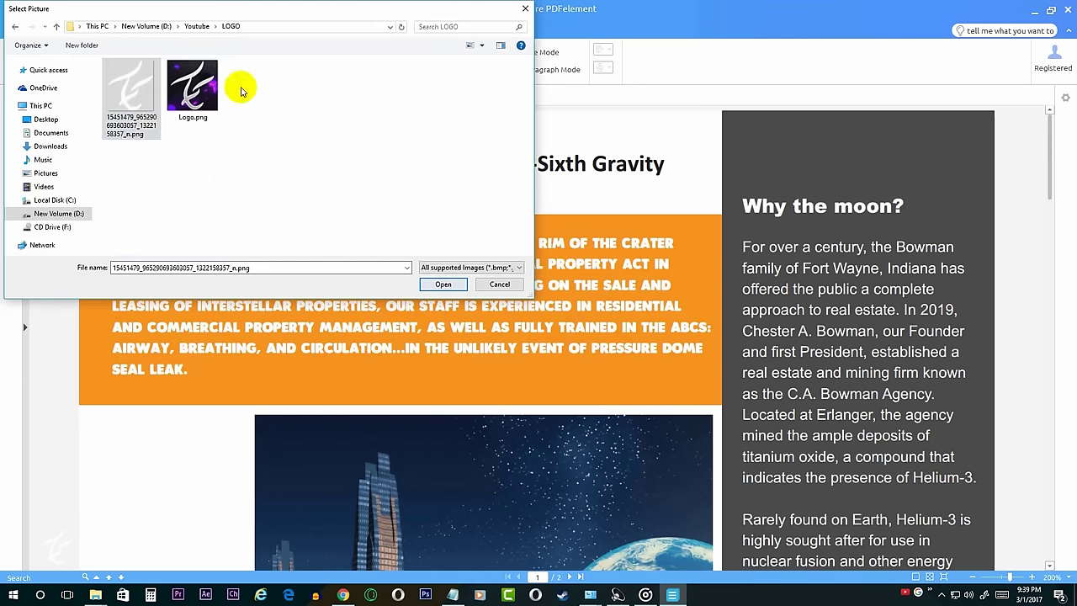
pyautogui.click(192, 84)
pyautogui.click(423, 283)
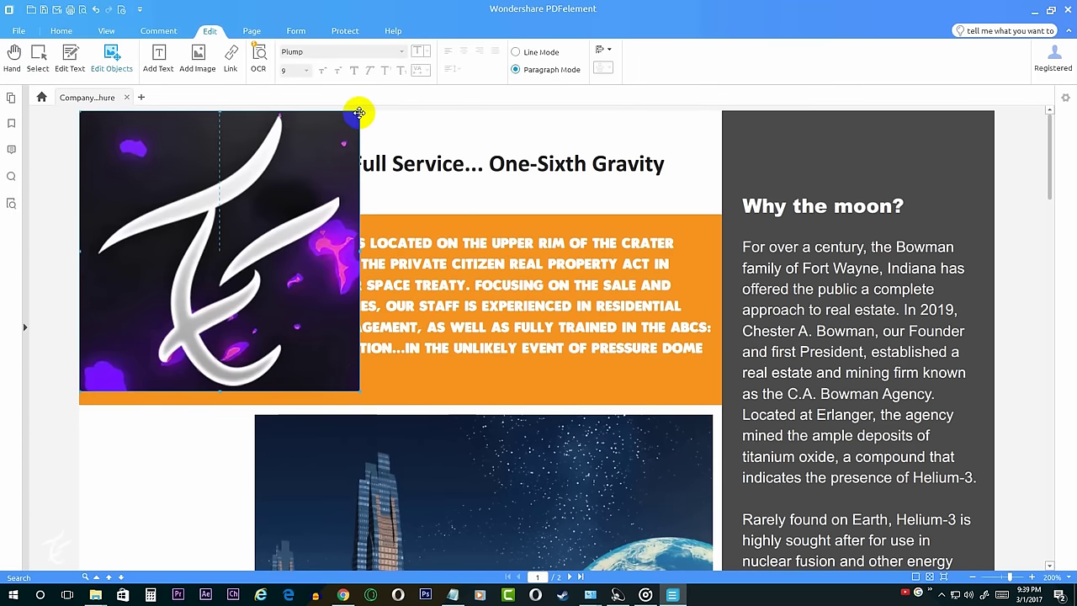
pyautogui.moveTo(359, 112); pyautogui.dragTo(161, 304)
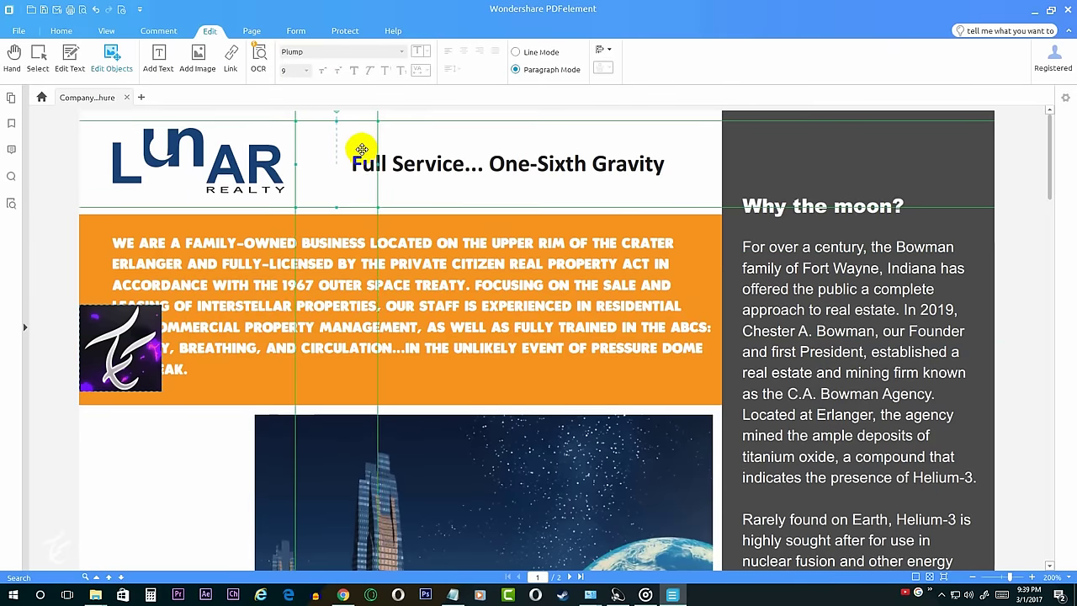
pyautogui.moveTo(361, 149)
pyautogui.mouseDown()
pyautogui.moveTo(339, 113)
pyautogui.moveTo(362, 144)
pyautogui.moveTo(352, 165)
pyautogui.mouseUp()
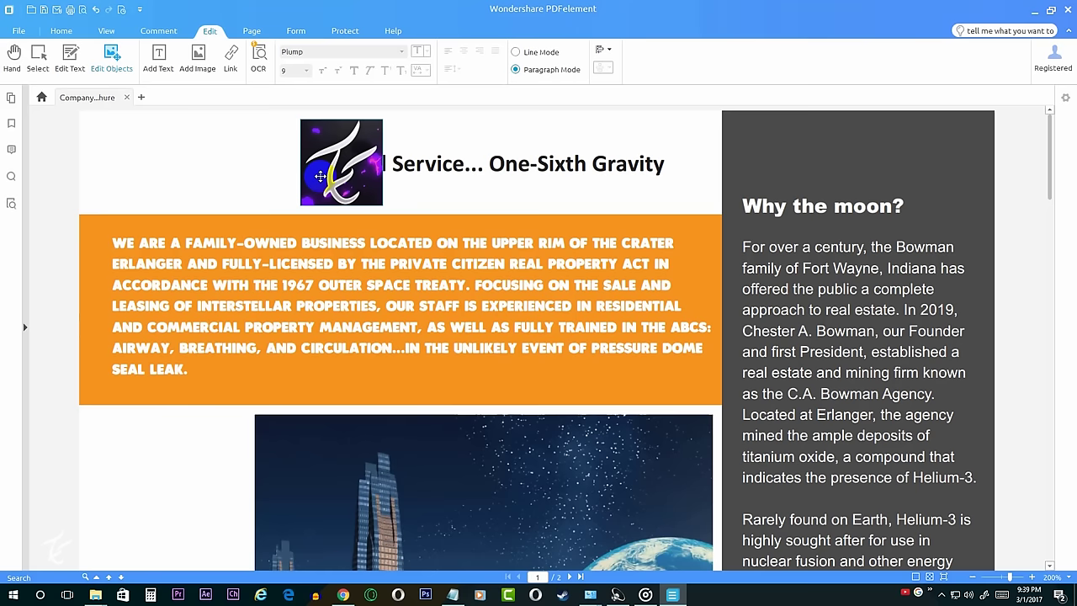
pyautogui.moveTo(330, 175); pyautogui.dragTo(149, 175)
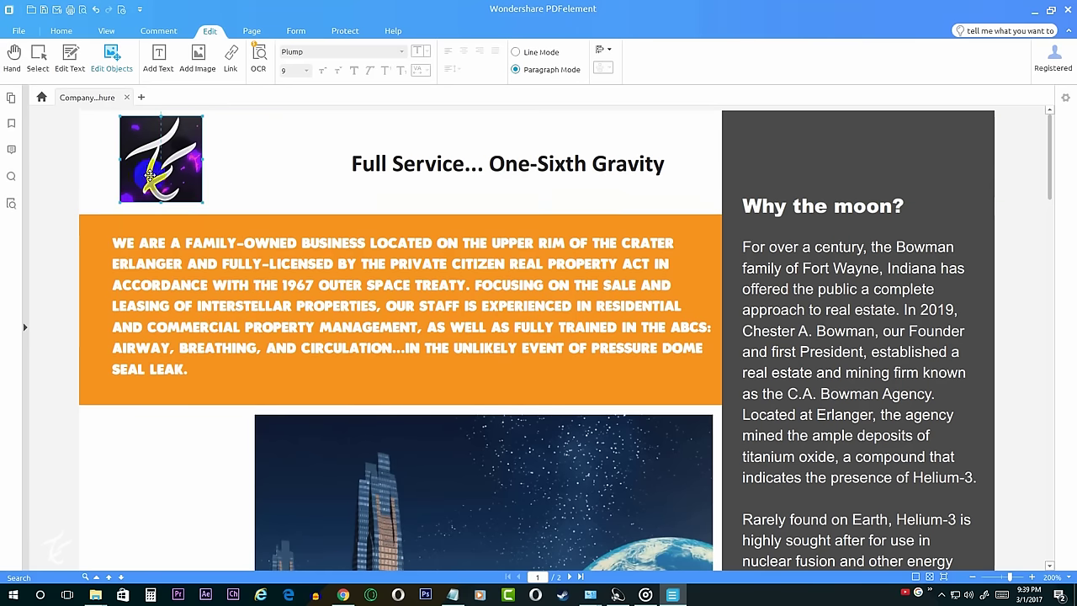
pyautogui.click(14, 54)
pyautogui.scroll(-10, 263, 189)
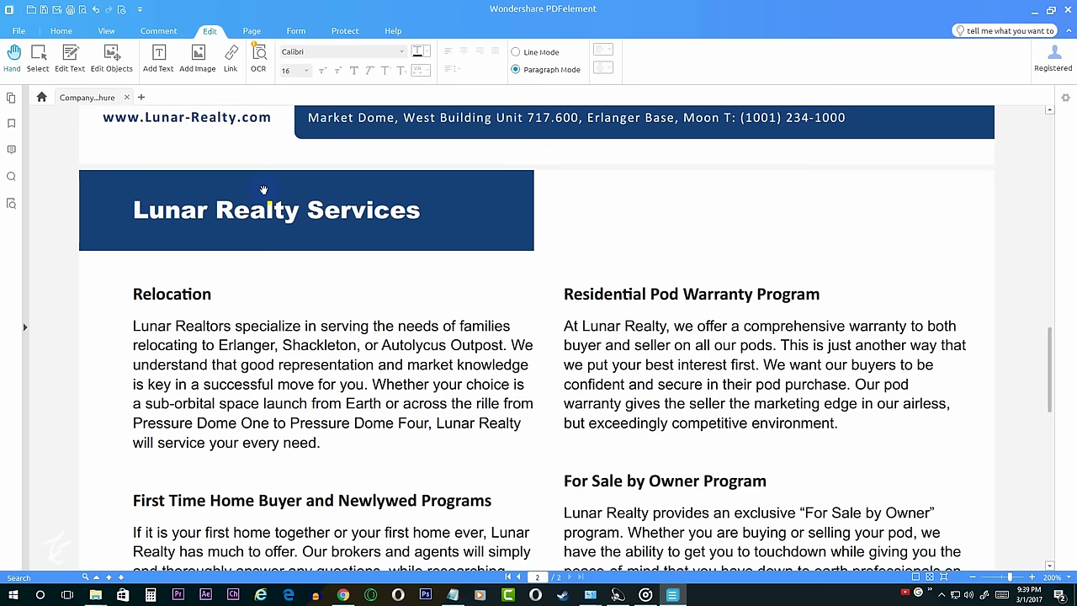
pyautogui.click(71, 58)
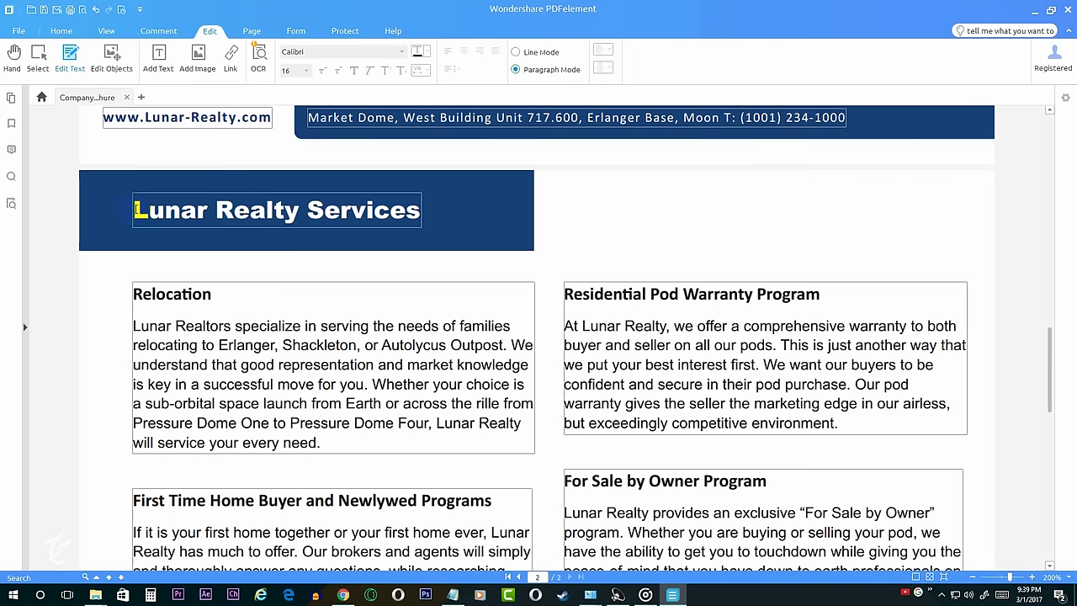
pyautogui.moveTo(134, 210); pyautogui.dragTo(425, 209)
pyautogui.click(230, 58)
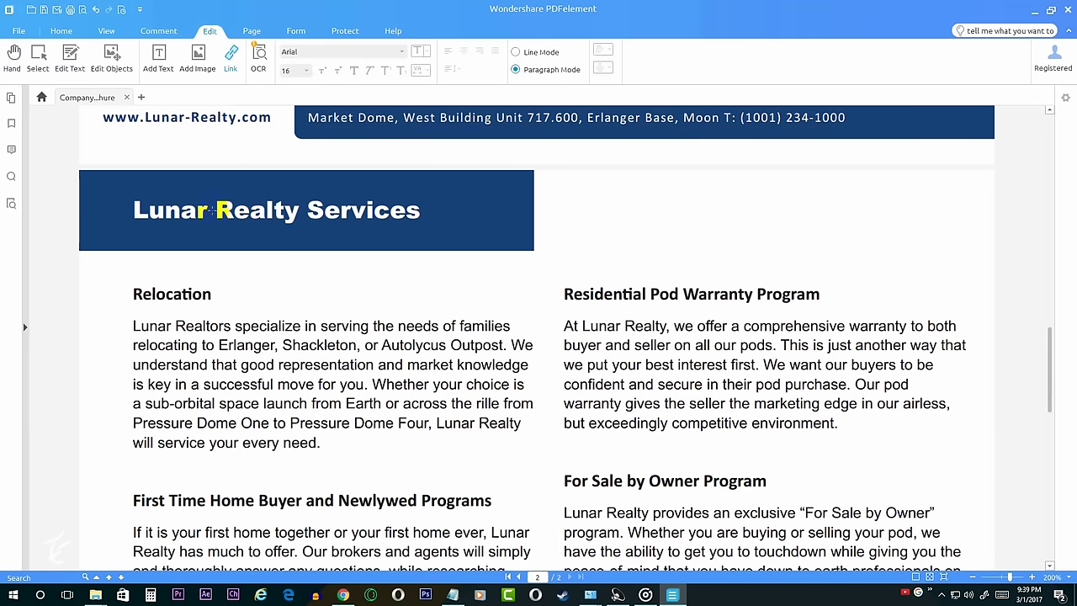
pyautogui.moveTo(216, 200); pyautogui.dragTo(423, 223)
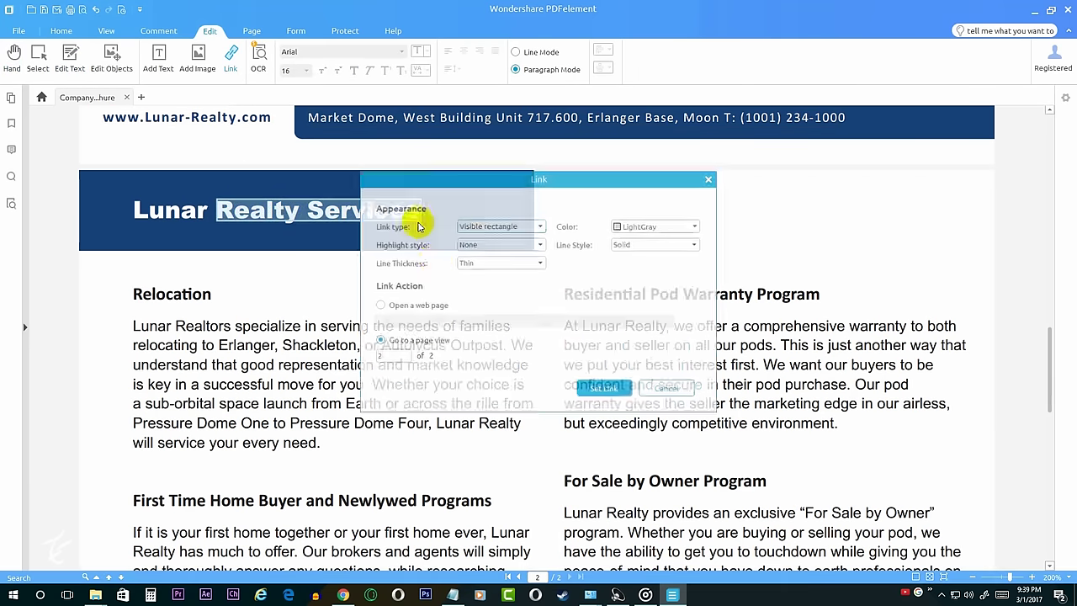
pyautogui.click(413, 321)
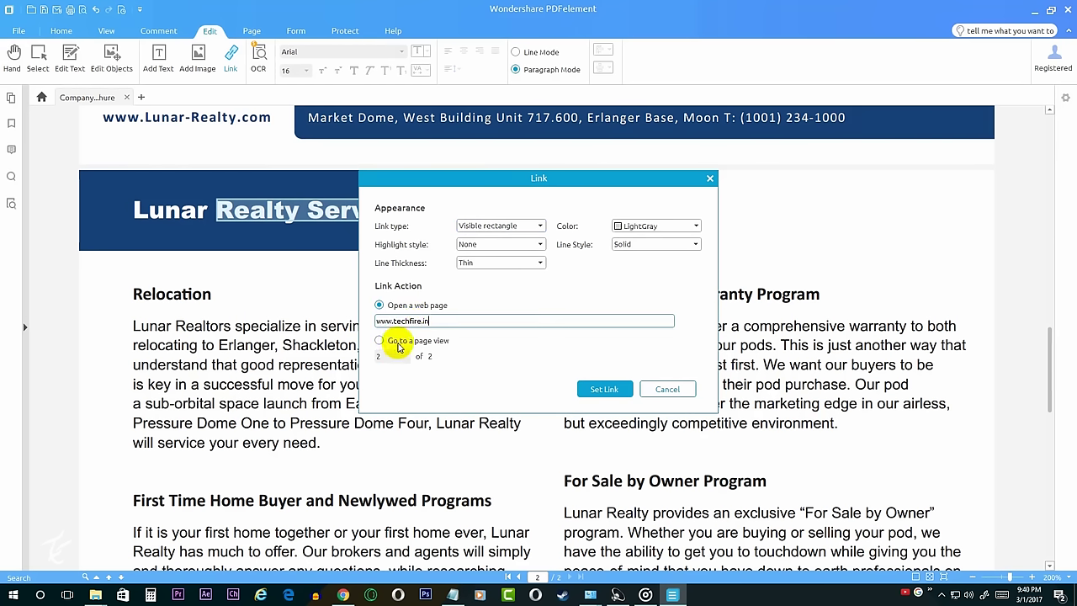
pyautogui.click(609, 391)
# Step: Follow the new Realty Services link to open the Tech Fire website
pyautogui.click(17, 68)
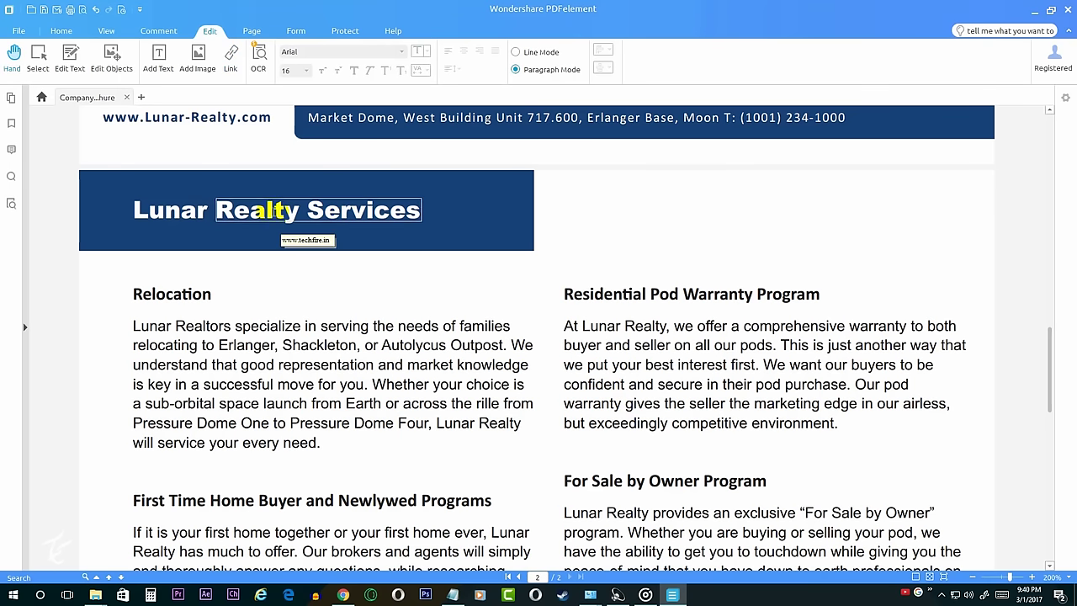
pyautogui.click(260, 207)
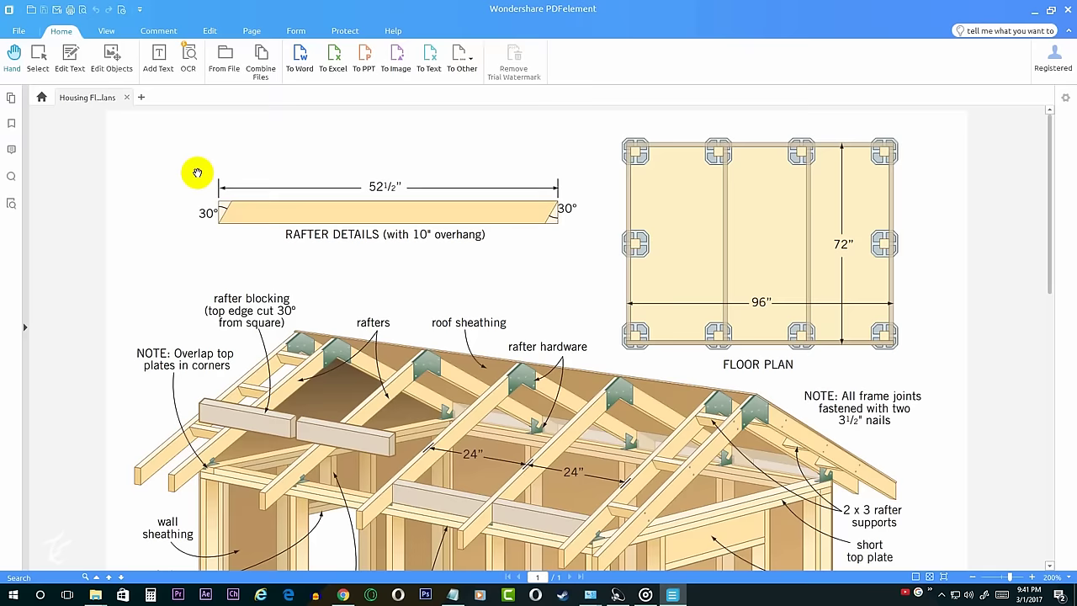
pyautogui.scroll(-1, 200, 173)
# Step: Move the rafter outline up, its orange fill below the label, and the pale strip to the top
pyautogui.scroll(1, 199, 174)
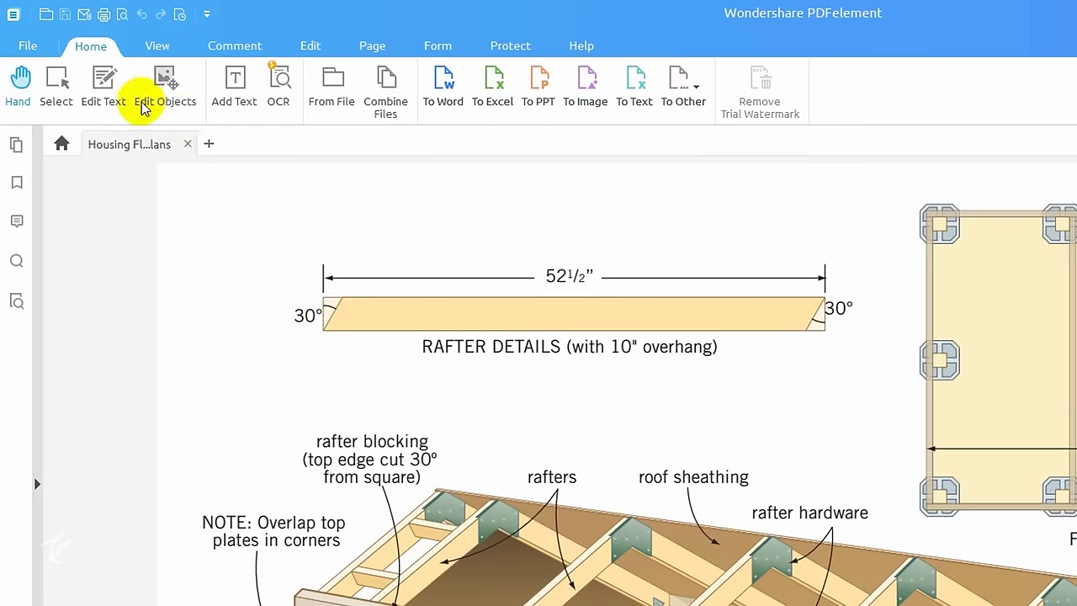
pyautogui.click(128, 80)
pyautogui.moveTo(402, 309); pyautogui.dragTo(402, 235)
pyautogui.moveTo(423, 327); pyautogui.dragTo(412, 419)
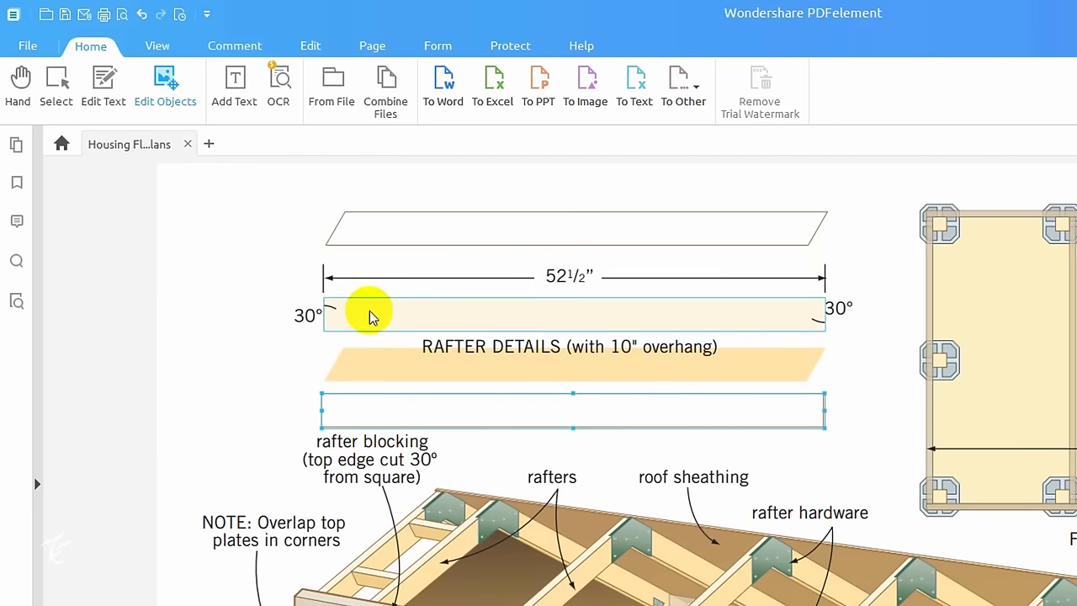
pyautogui.moveTo(368, 307); pyautogui.dragTo(396, 192)
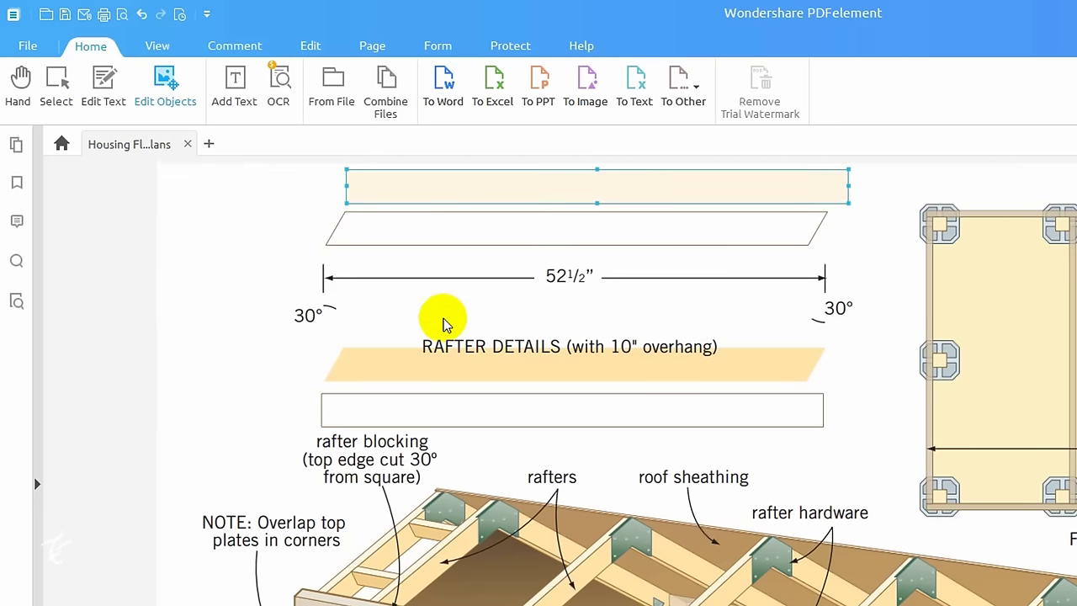
pyautogui.click(286, 328)
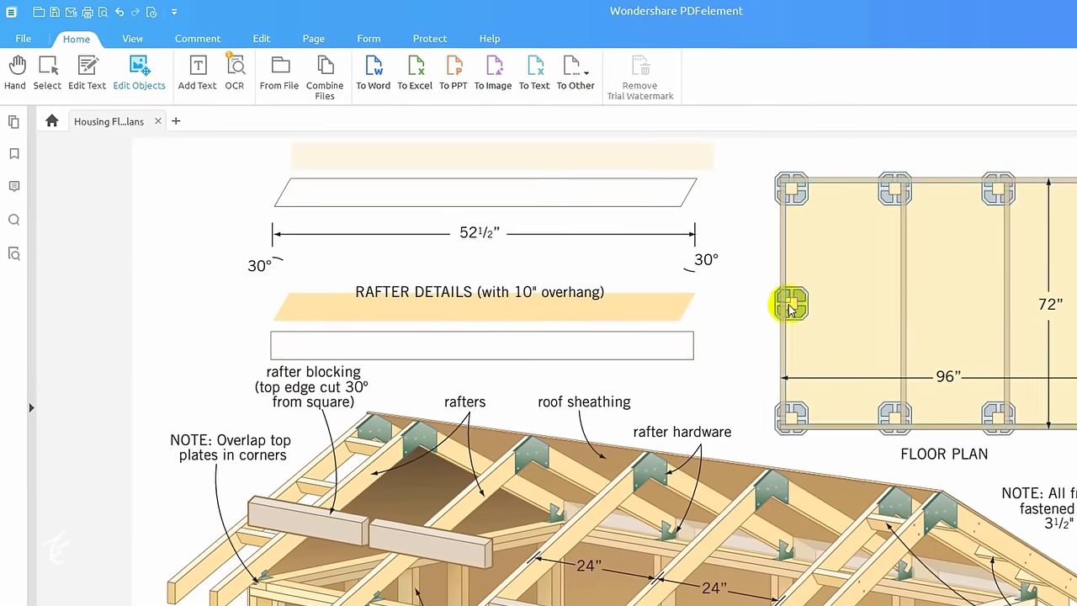
pyautogui.scroll(-5, 846, 279)
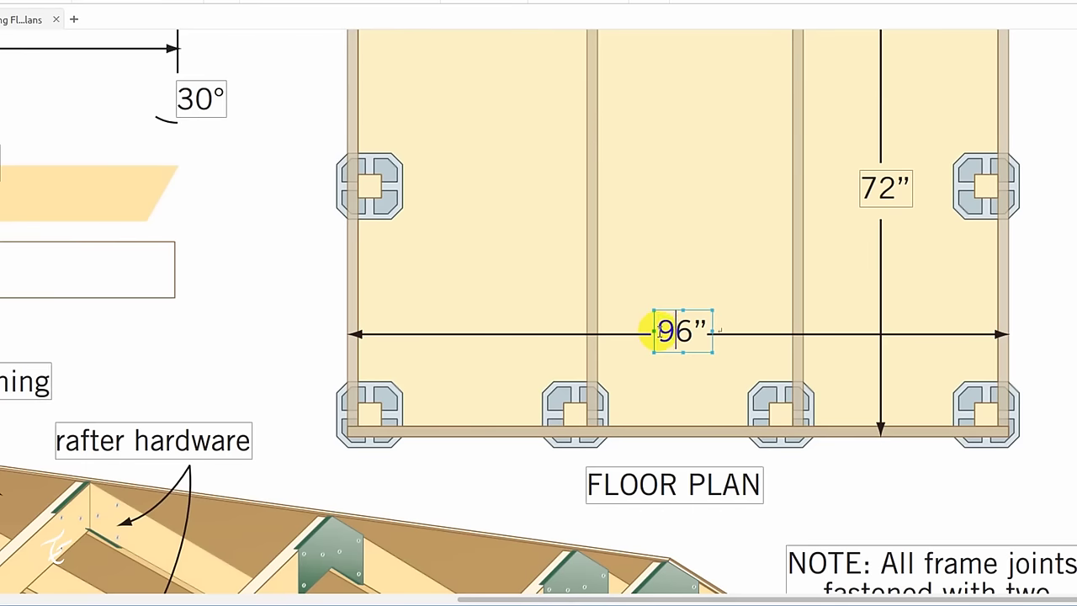
# Step: Change the floor plan's 96" width to 66" and its 72" height label to 122"
pyautogui.press('Return')
pyautogui.doubleClick(866, 187)
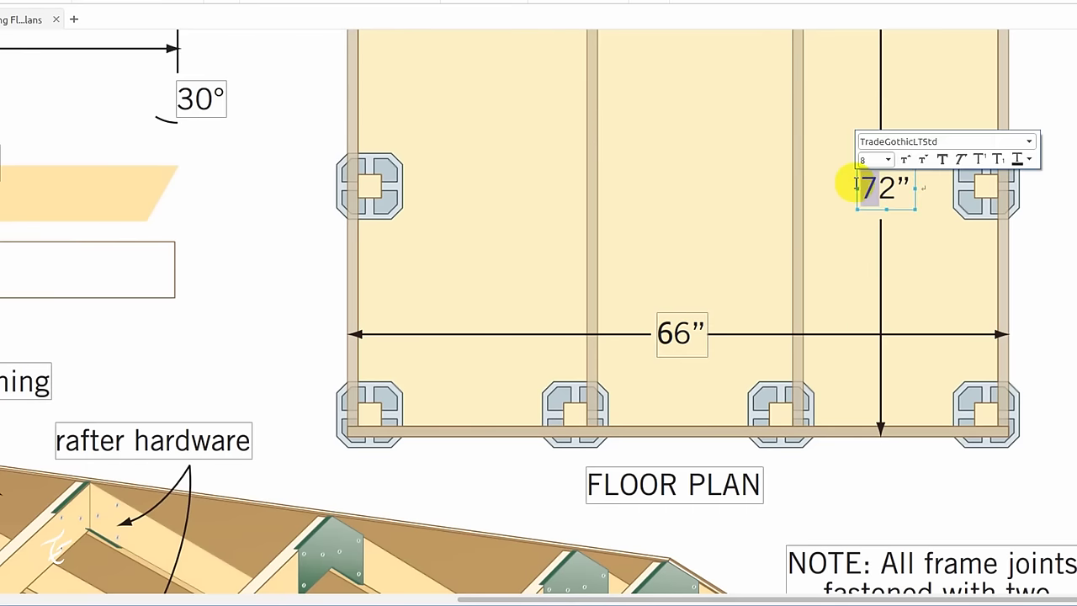
pyautogui.write('122')
# Step: Close Replace Pages without replacing anything, then select and deselect the pier image
pyautogui.scroll(3, 396, 258)
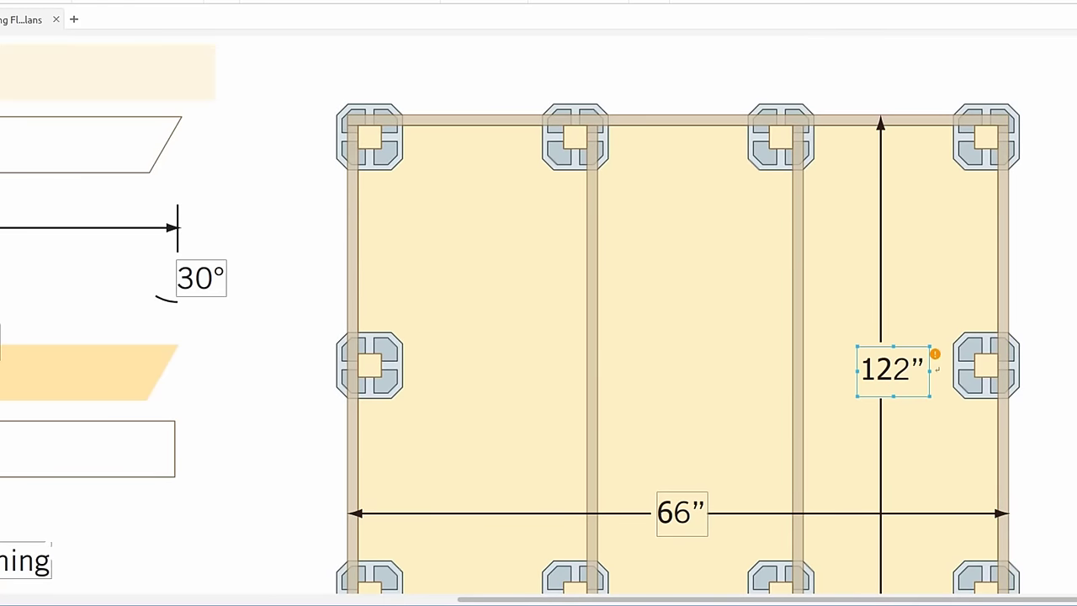
pyautogui.click(615, 346)
pyautogui.click(659, 287)
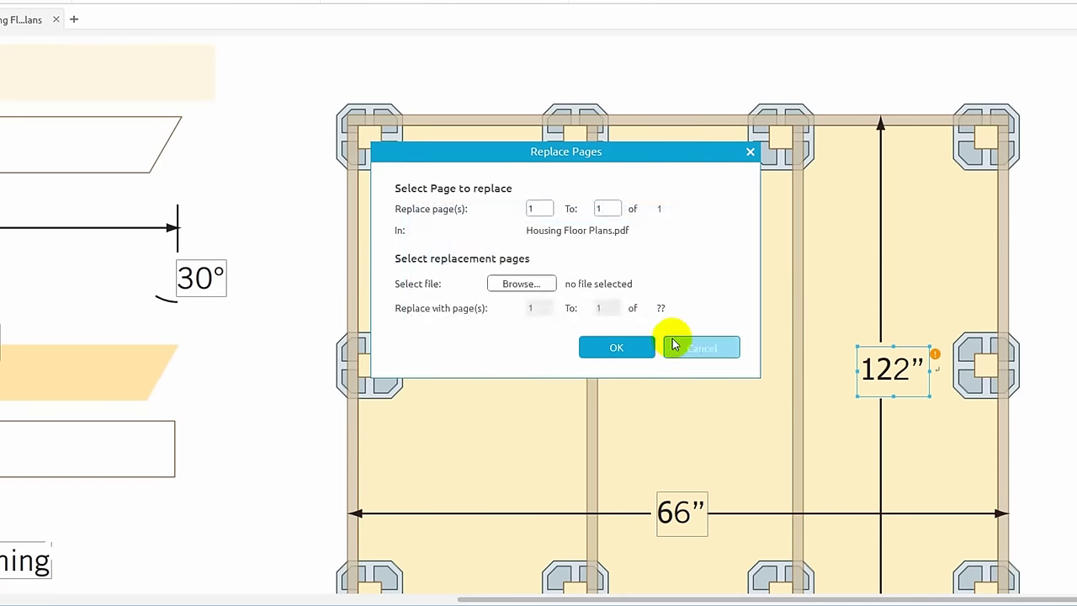
pyautogui.click(690, 345)
pyautogui.click(404, 166)
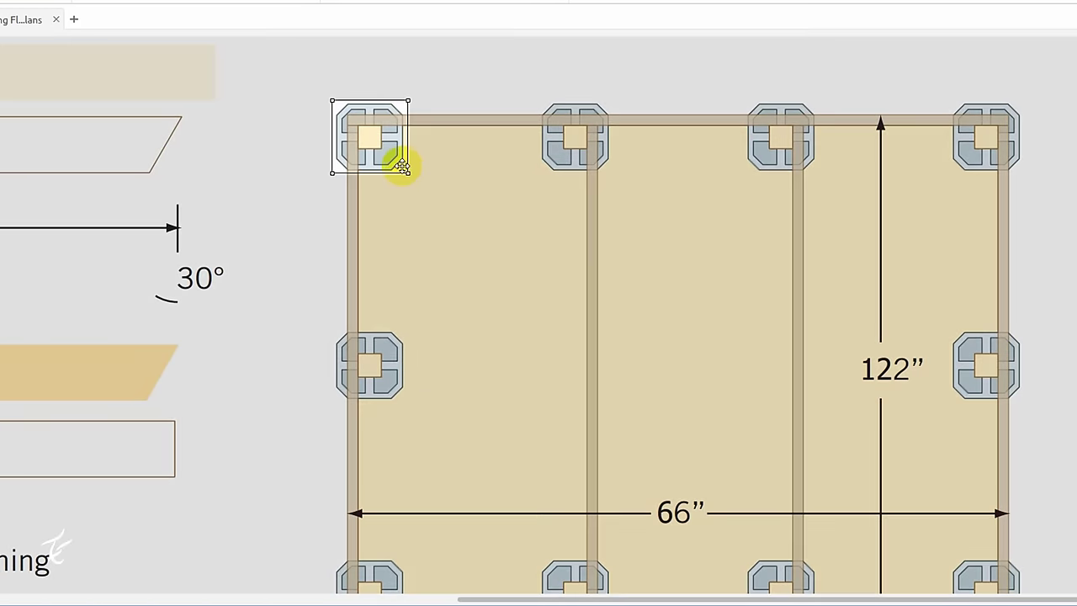
pyautogui.click(284, 88)
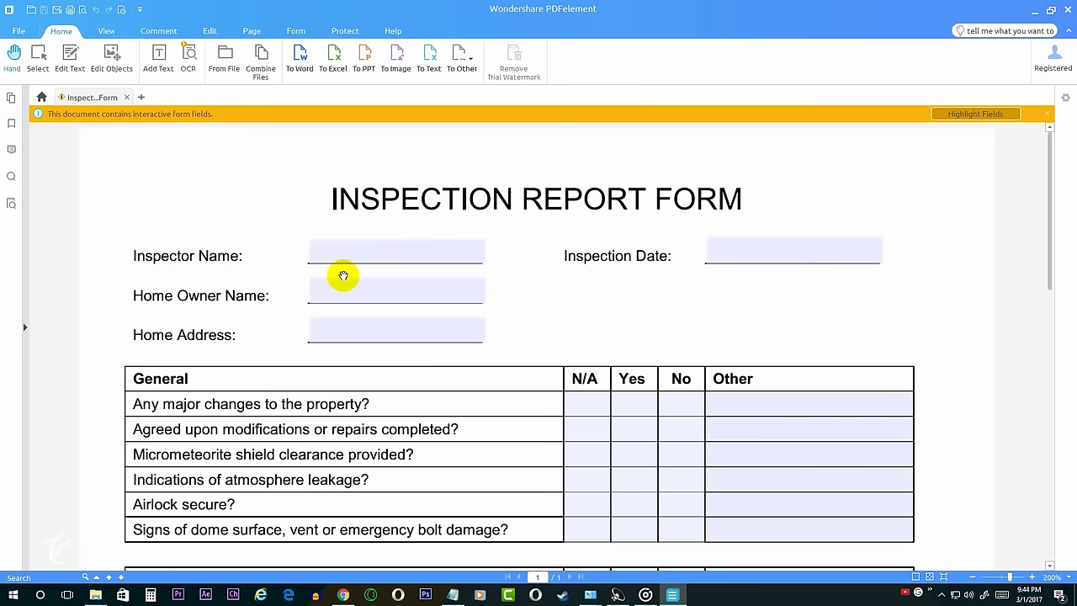
# Step: Fill in the inspector's name, date 1/03/2017, the home owner name and home address
pyautogui.click(343, 253)
pyautogui.click(720, 254)
pyautogui.write('1')
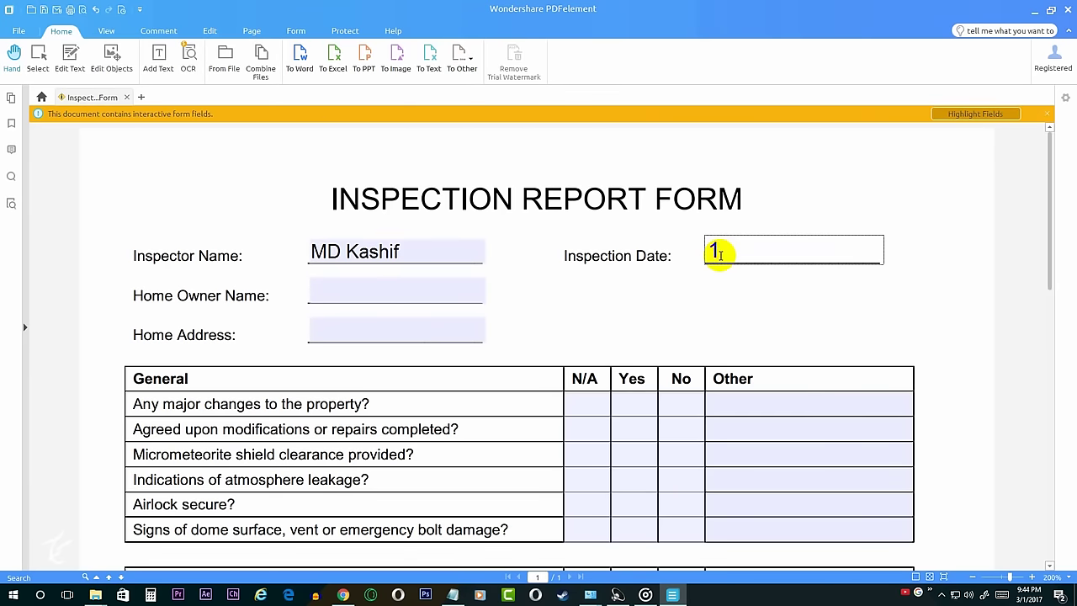
pyautogui.write('/03/2017')
pyautogui.click(409, 291)
pyautogui.write('Delhi')
pyautogui.click(409, 324)
pyautogui.write('Delhi......')
# Step: Answer the first checklist rows No, N/A, No, Yes, No, Yes, through generator tagged
pyautogui.scroll(-3, 551, 269)
pyautogui.click(680, 264)
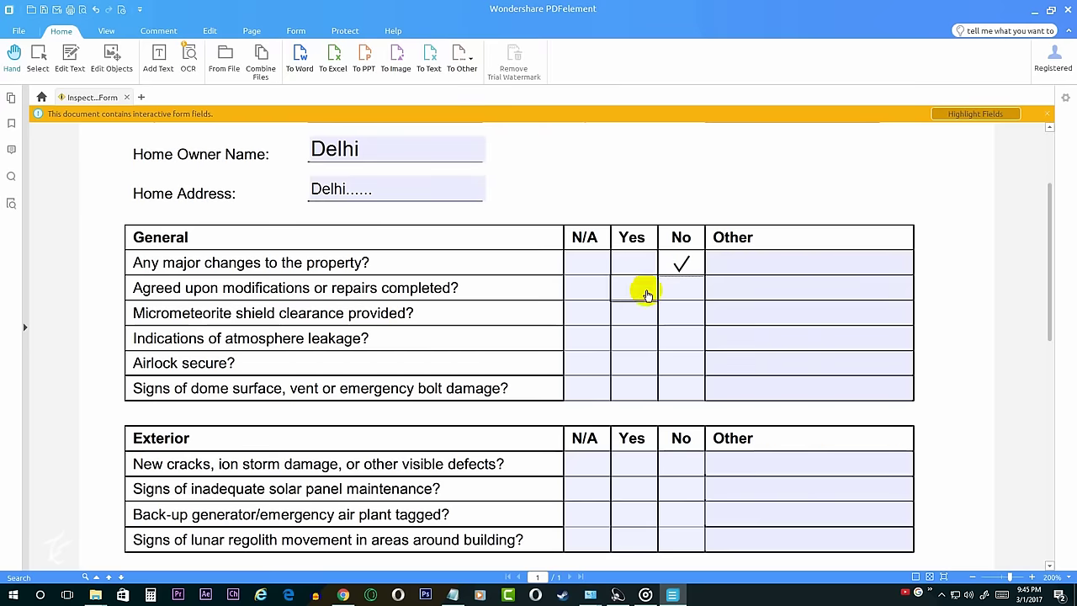
pyautogui.click(584, 288)
pyautogui.click(681, 313)
pyautogui.click(681, 363)
pyautogui.scroll(-3, 589, 336)
pyautogui.click(634, 372)
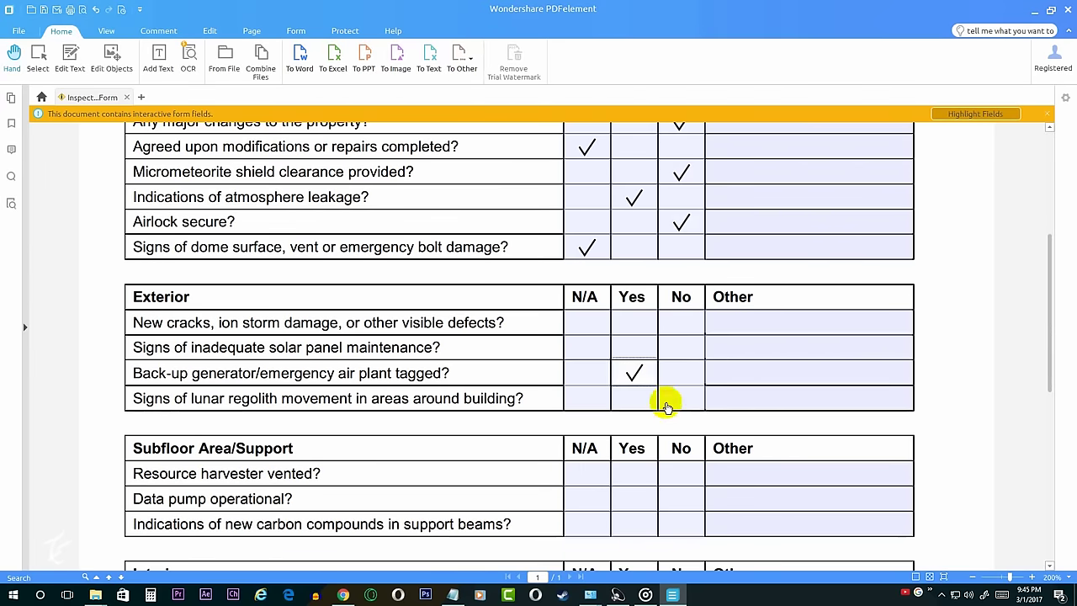
pyautogui.click(681, 398)
# Step: Note 'dfsbgjks' on the solar panel row, answer No, Yes, N/A, No, then mark approved
pyautogui.click(757, 347)
pyautogui.write('dfsbgjks')
pyautogui.scroll(-3, 770, 330)
pyautogui.click(680, 385)
pyautogui.click(637, 411)
pyautogui.click(581, 438)
pyautogui.click(676, 464)
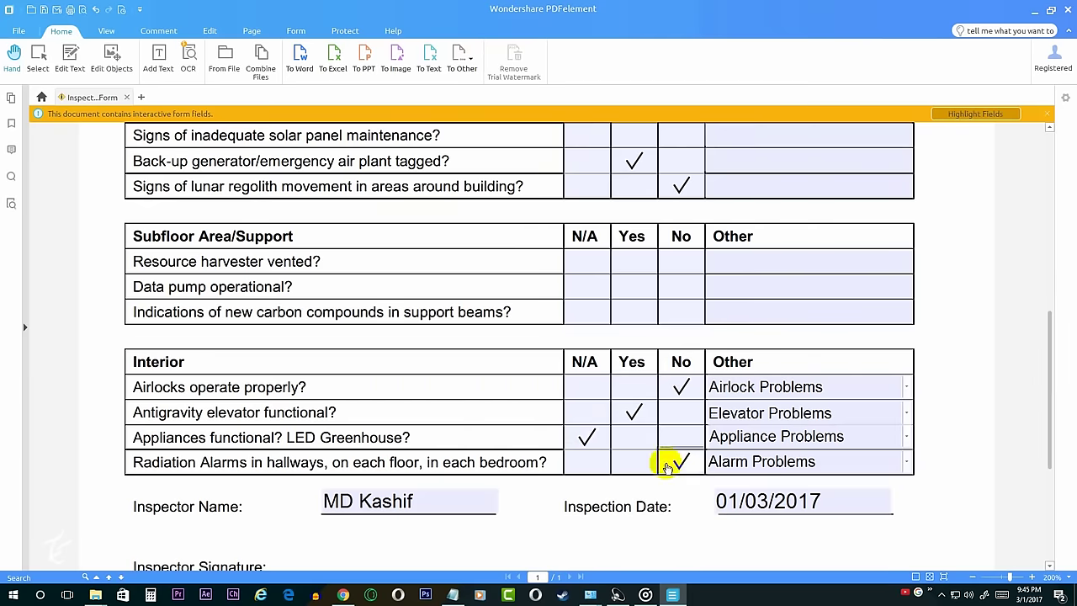
pyautogui.scroll(-3, 675, 463)
pyautogui.click(715, 355)
pyautogui.click(435, 406)
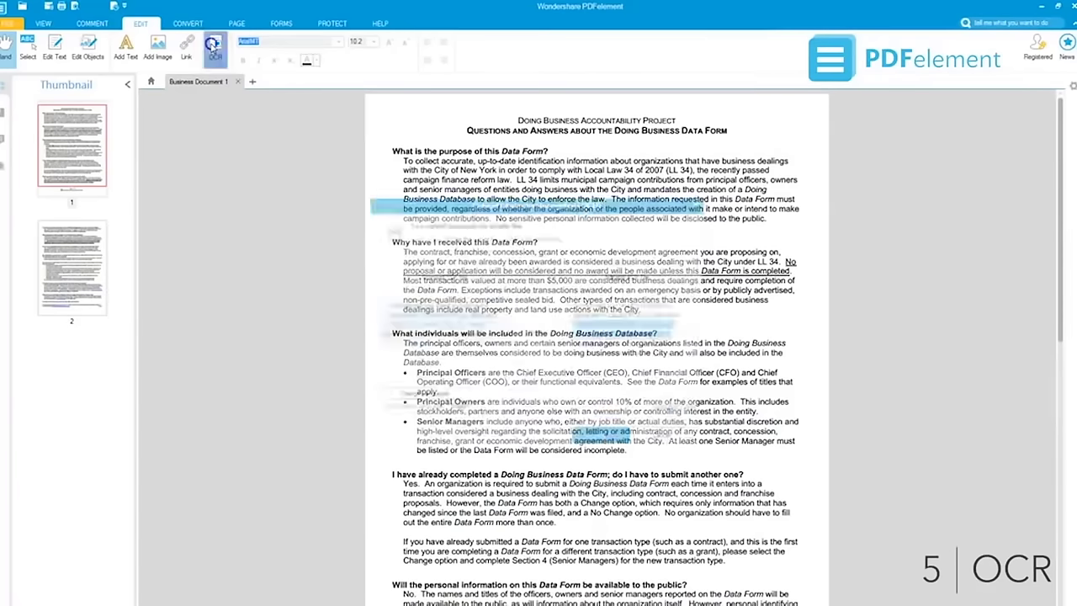
# Step: Switch back to the Company Brochure tab once the promo clip finishes
pyautogui.click(212, 47)
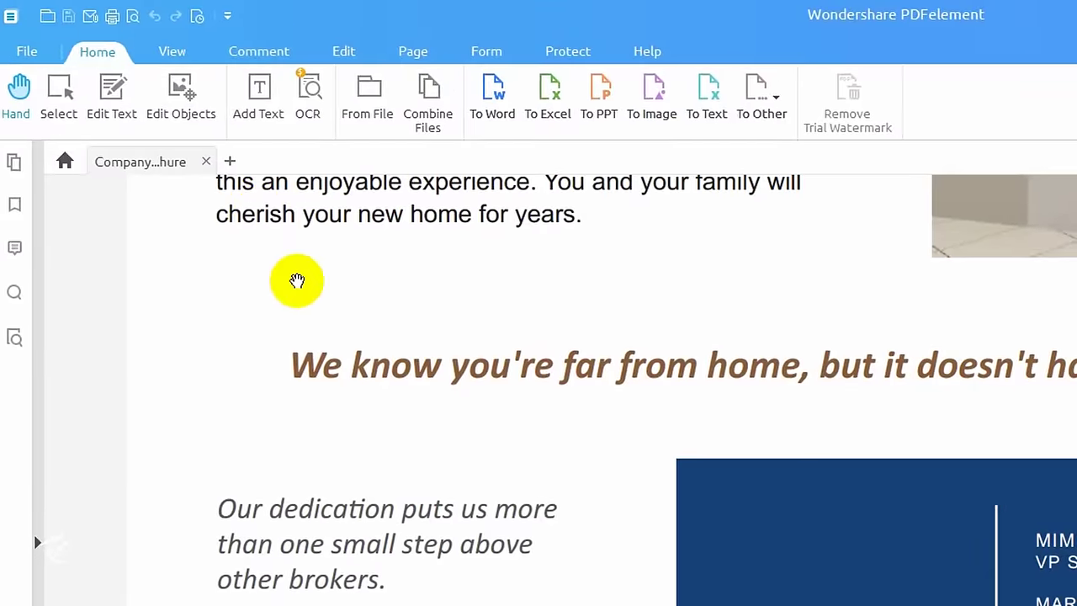
pyautogui.scroll(5, 298, 286)
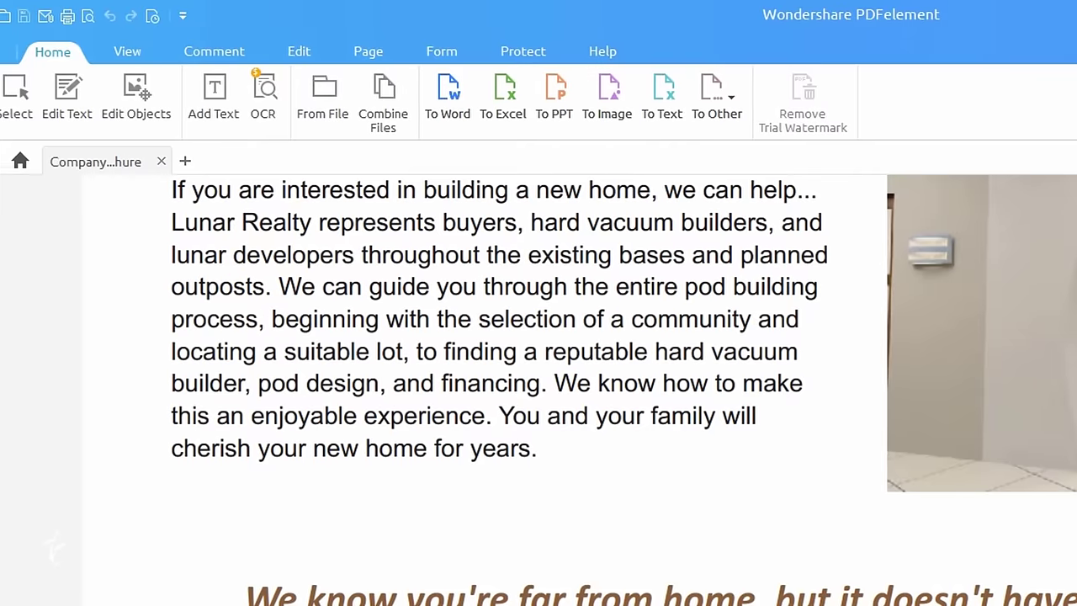
pyautogui.scroll(10, 53, 545)
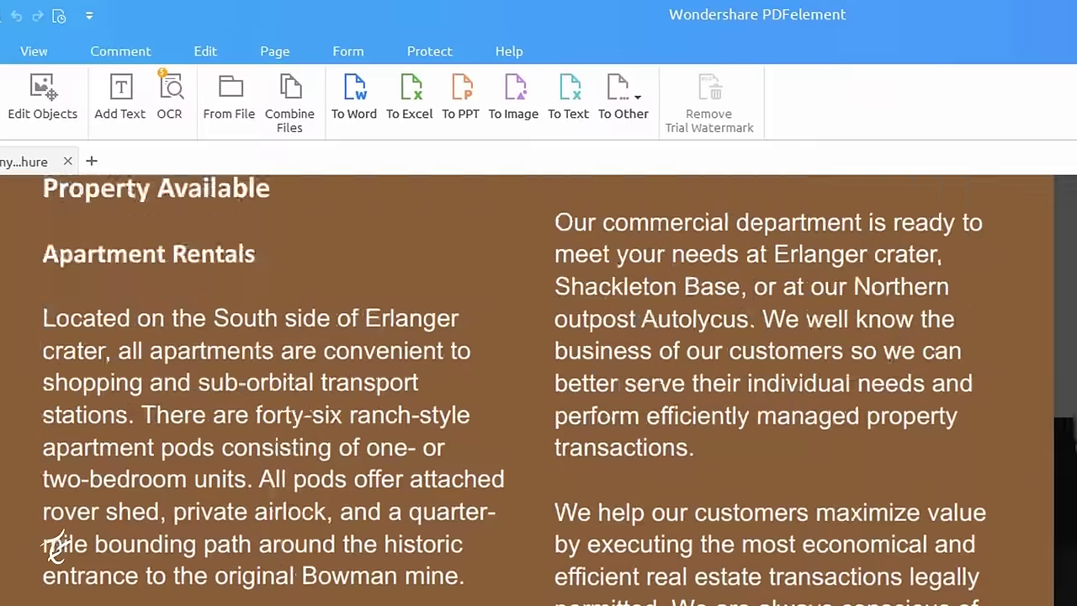
pyautogui.scroll(10, 53, 545)
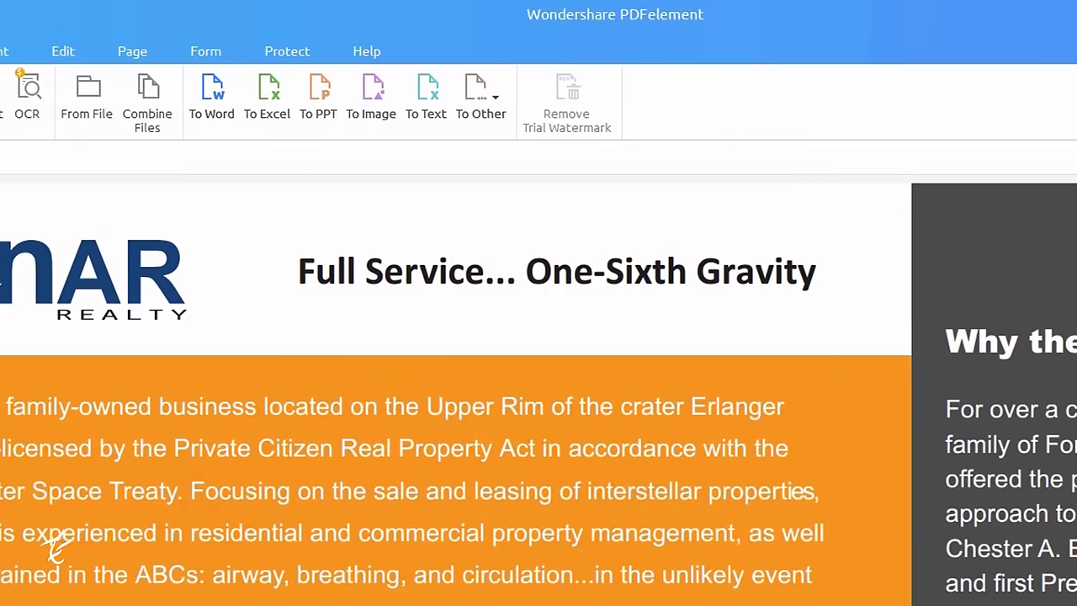